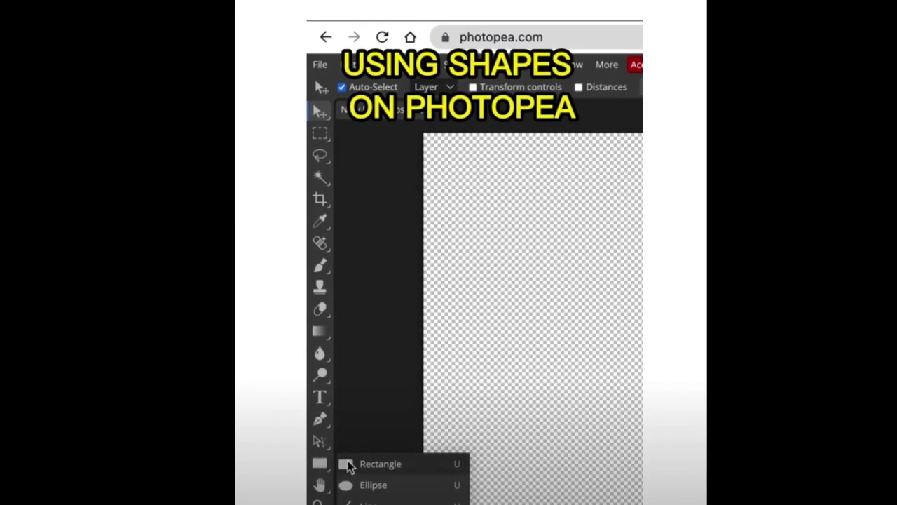
Switch to the Ellipse tool and move the green circle over the yellow one.
left_click(358, 485)
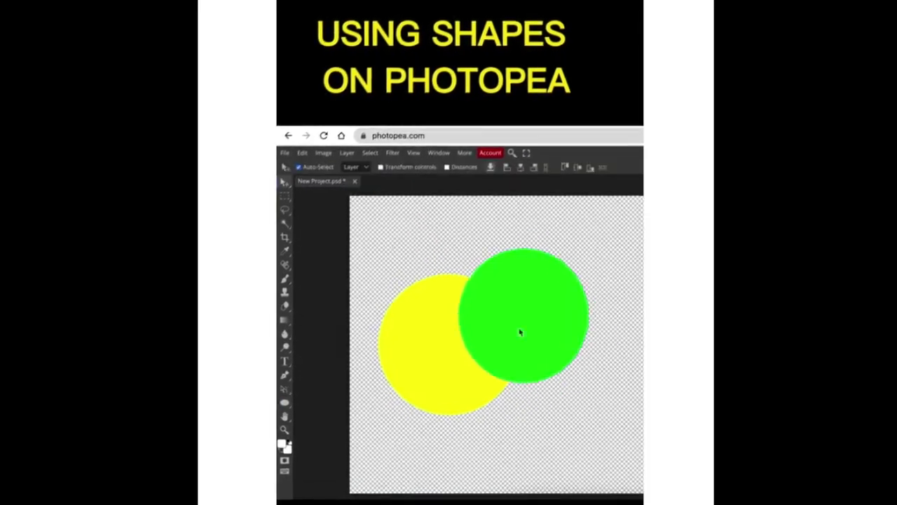
left_click_drag(520, 330, 469, 350)
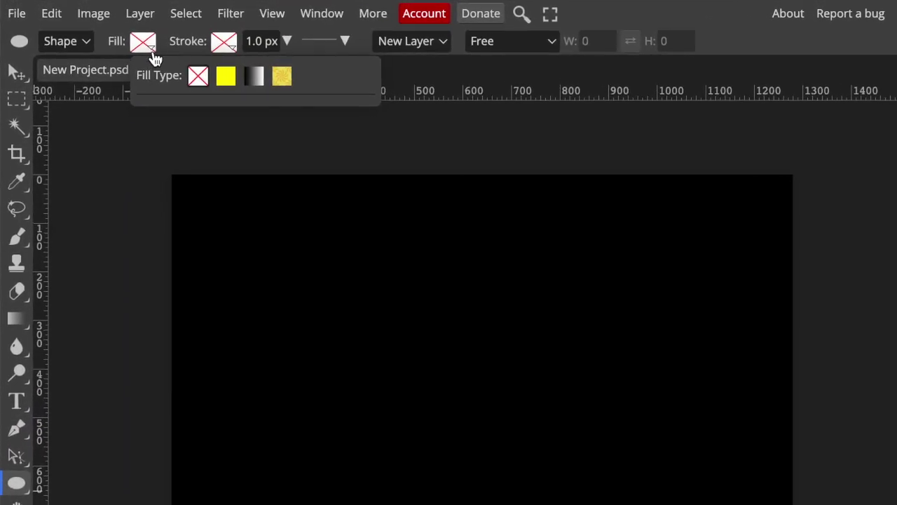
Give new ellipses a solid yellow 4.1 px outline and start a circle on the canvas.
left_click(337, 73)
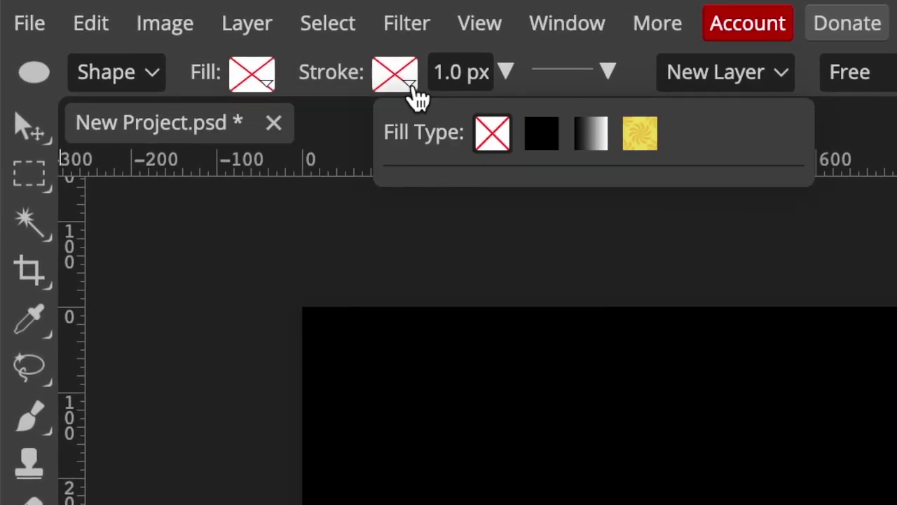
left_click(542, 137)
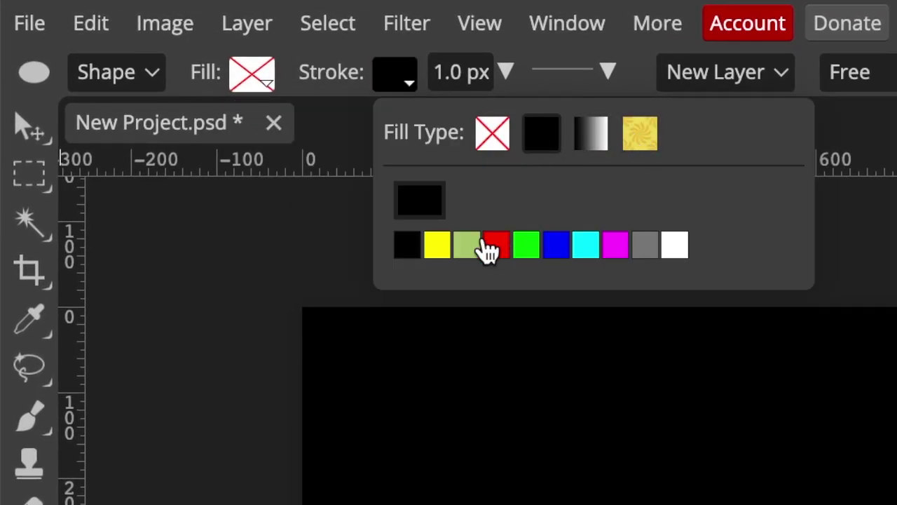
left_click(443, 256)
left_click(506, 72)
left_click_drag(430, 120, 452, 119)
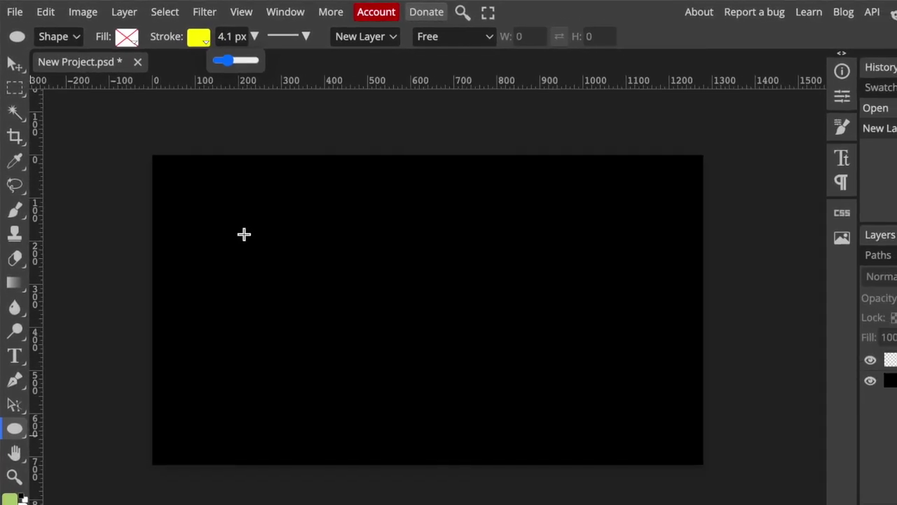
left_click_drag(291, 279, 303, 311)
Draw a yellow-outlined circle about 280 px wide in the canvas's upper left.
left_click_drag(251, 258, 326, 311)
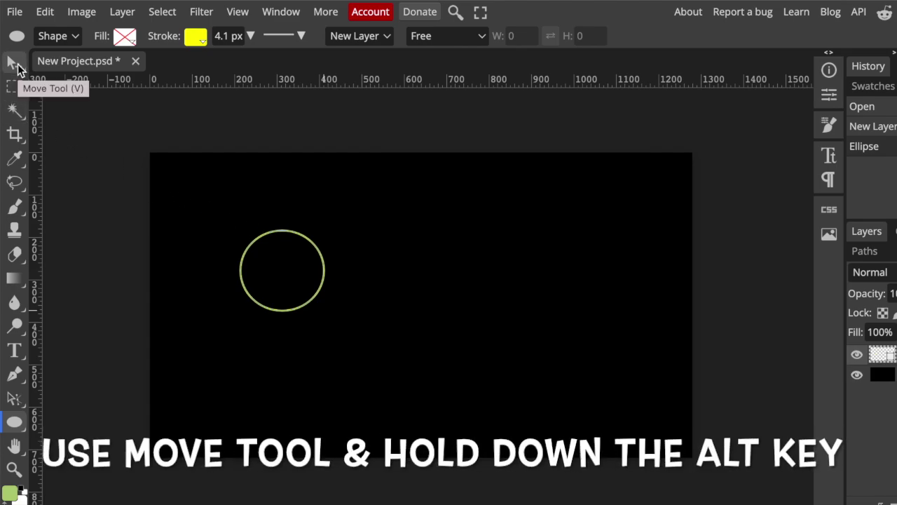
Duplicate the circle twice into overlapping rings and move all three to the canvas centre.
left_click(15, 64)
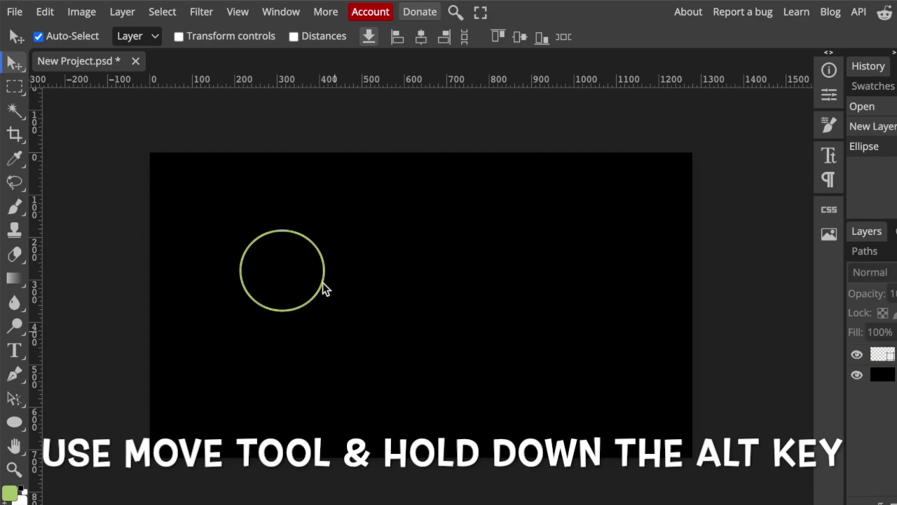
left_click_drag(322, 286, 354, 331)
left_click_drag(354, 309, 386, 265)
left_click_drag(73, 140, 449, 401)
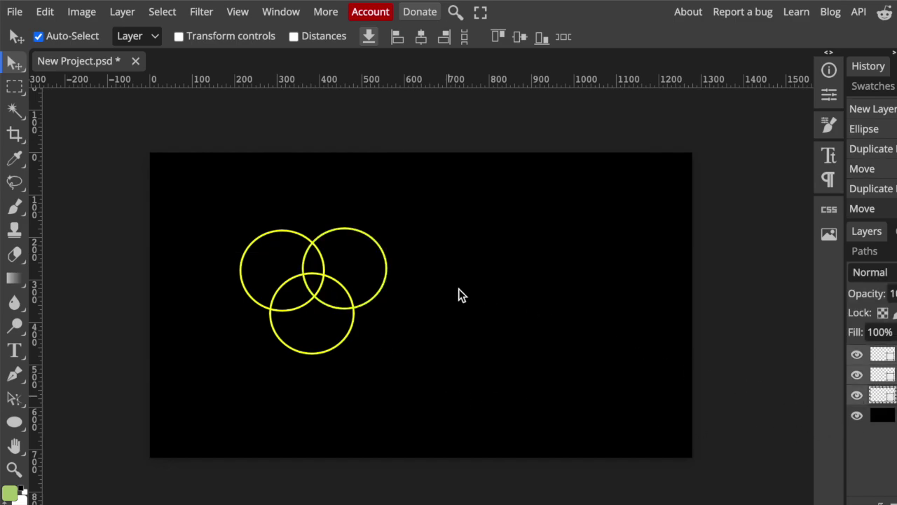
left_click_drag(363, 311, 467, 324)
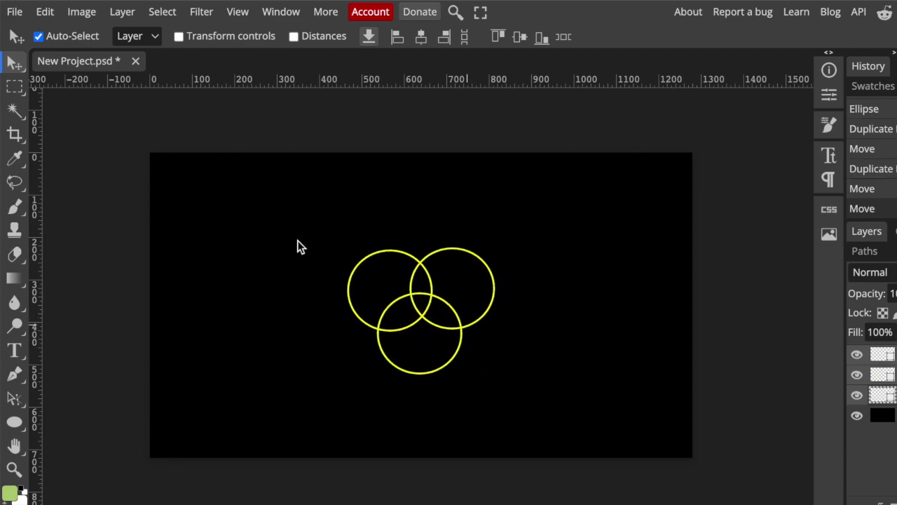
Scale the three rings together to about 148% and shift them slightly left and down.
left_click(179, 37)
left_click_drag(497, 246, 565, 194)
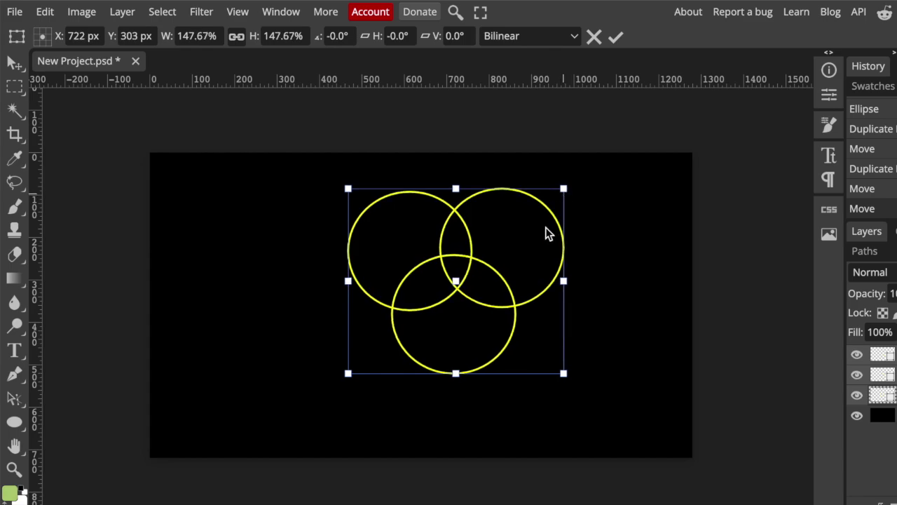
left_click_drag(545, 227, 514, 251)
left_click(616, 36)
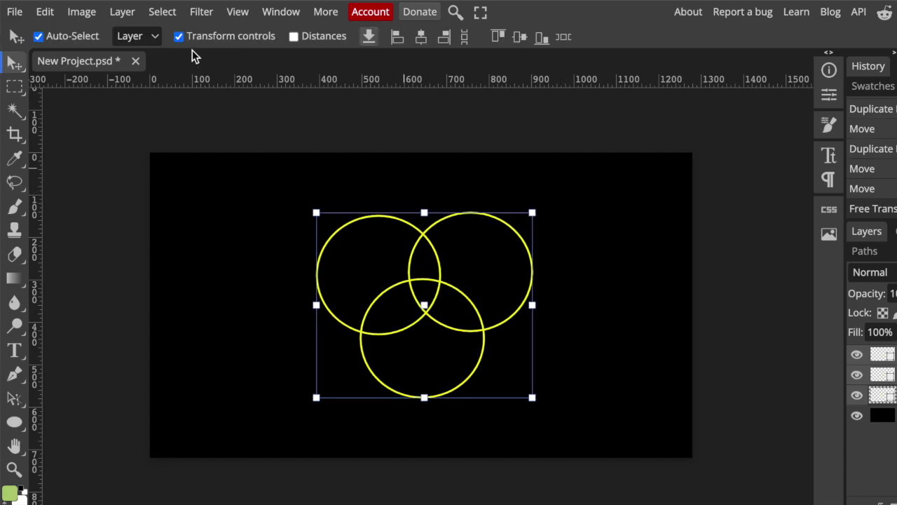
left_click(179, 36)
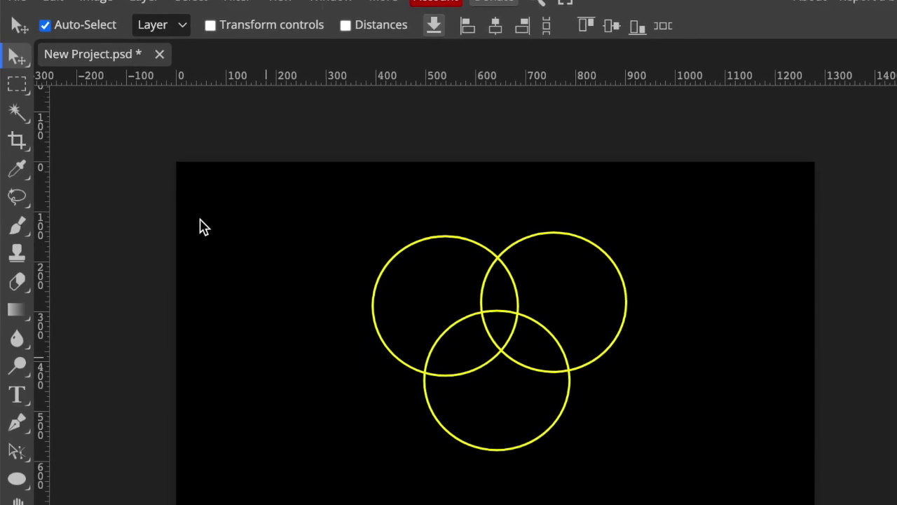
Marquee a wide rectangular band across the middle of the circles.
right_click(18, 91)
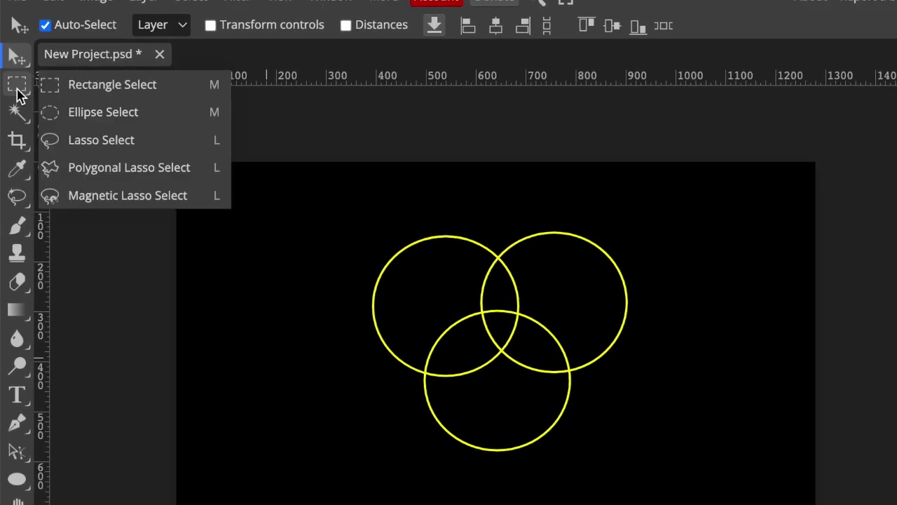
left_click(112, 86)
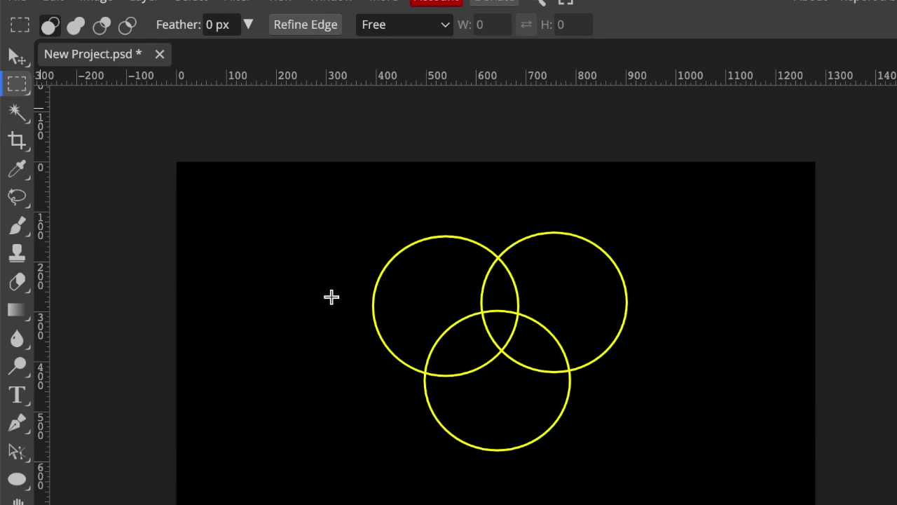
left_click_drag(332, 290, 672, 378)
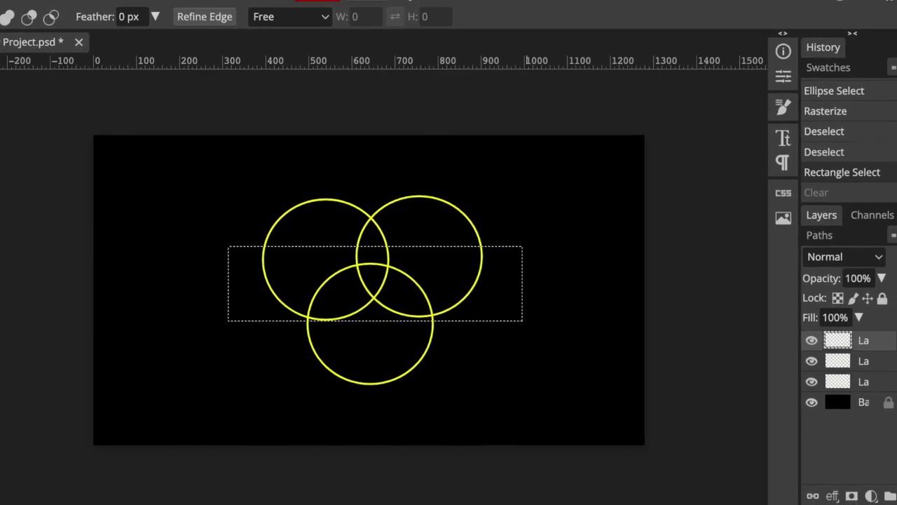
Delete the band's contents from each of the three circle layers.
key("Delete")
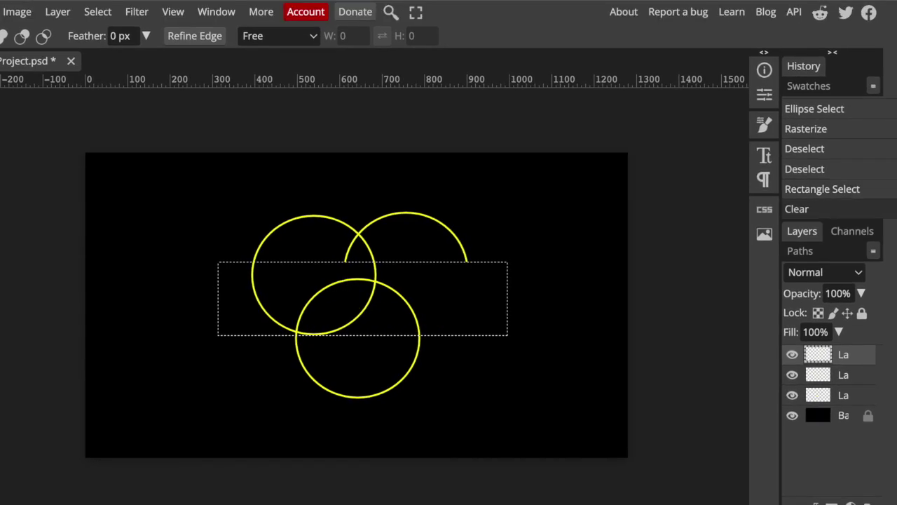
left_click(861, 376)
key("Delete")
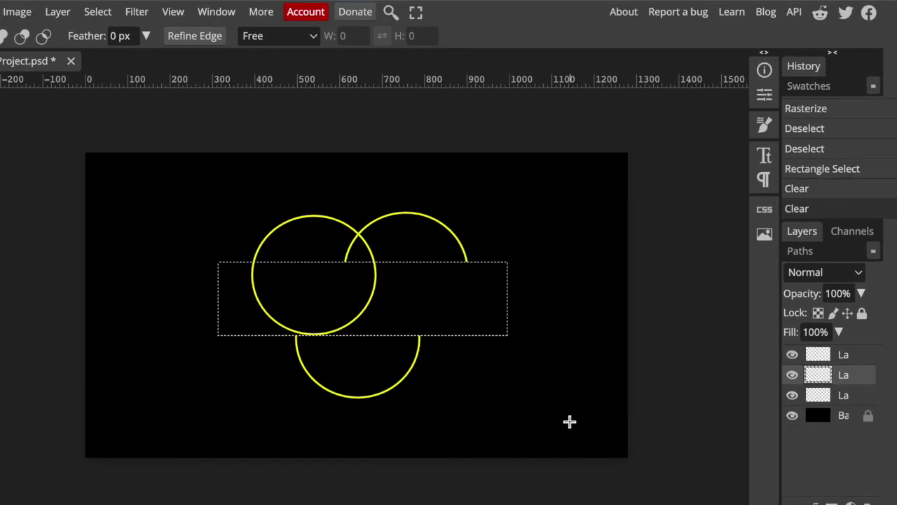
left_click(841, 396)
key("Delete")
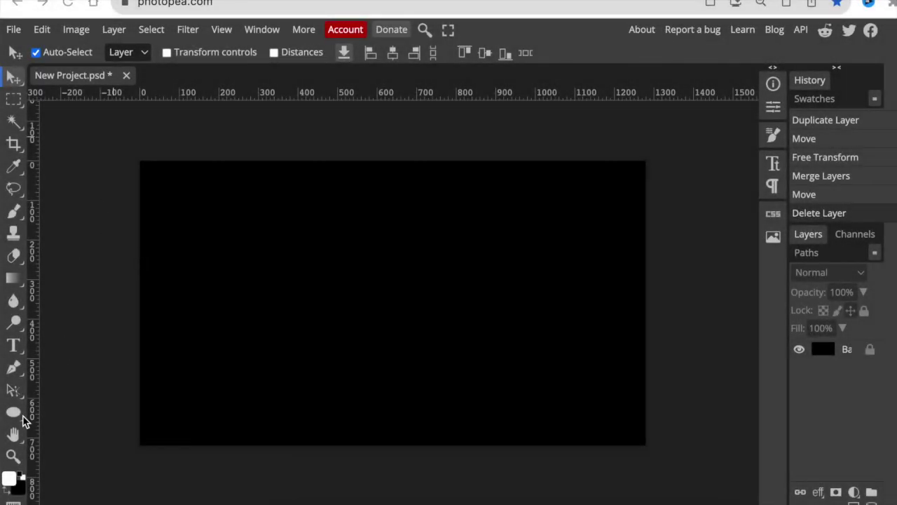
Draw a large cyan-filled ellipse, roughly 392 × 356 px, in the canvas's upper left.
right_click(14, 414)
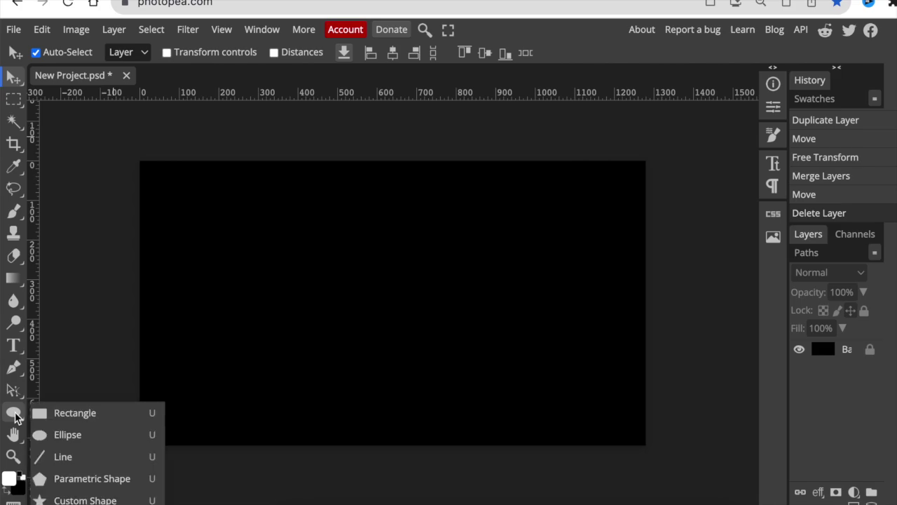
left_click(60, 435)
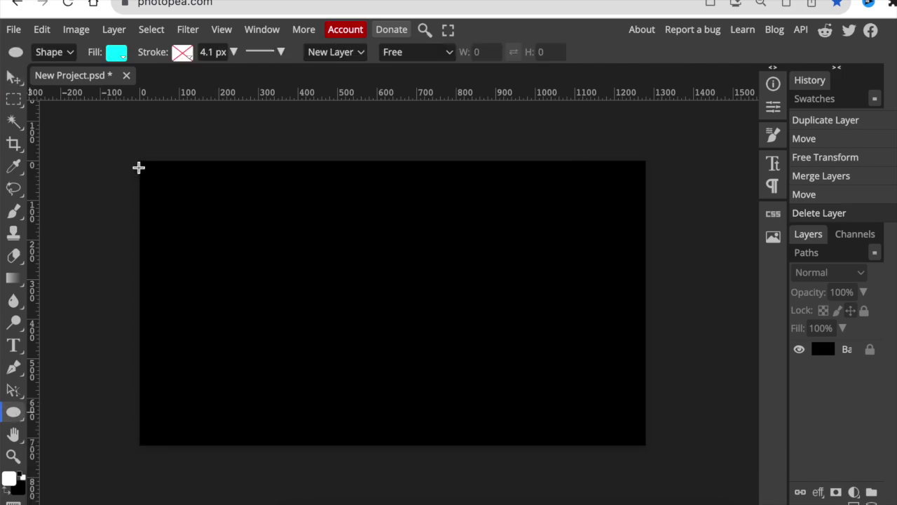
left_click(119, 63)
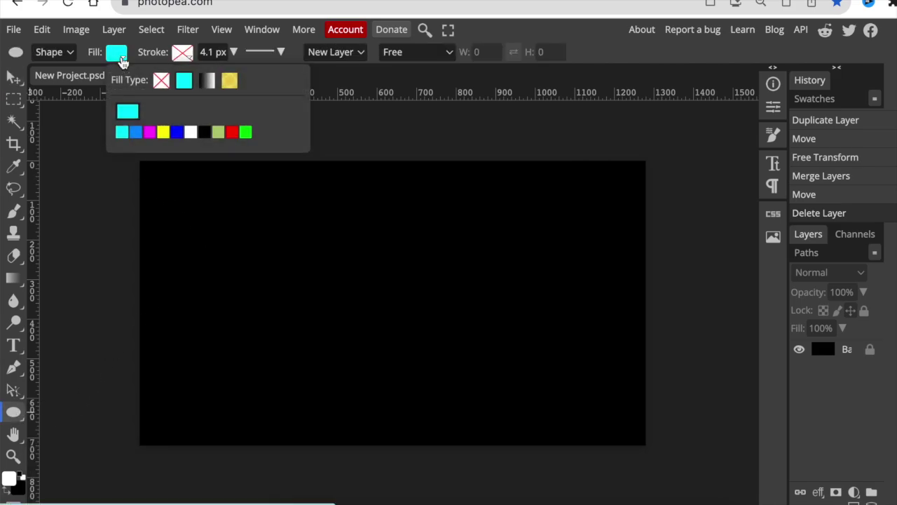
left_click(147, 122)
left_click_drag(191, 193, 377, 374)
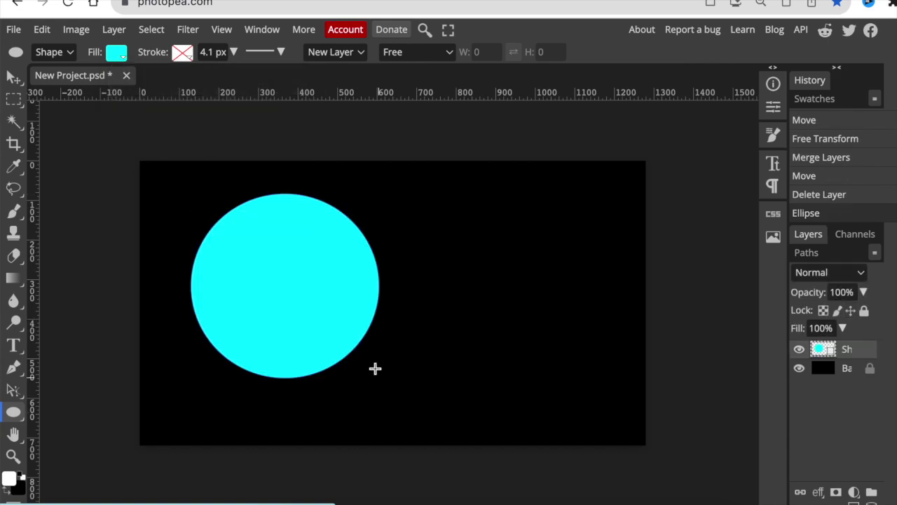
left_click(14, 75)
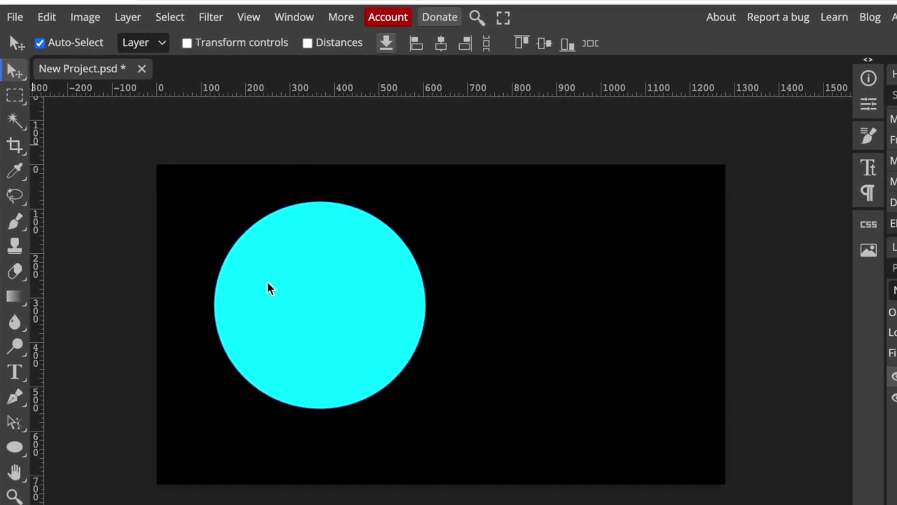
Duplicate the cyan circle, scale the copy to about 89%, and move it over the original.
left_click_drag(267, 282, 407, 273)
left_click(187, 44)
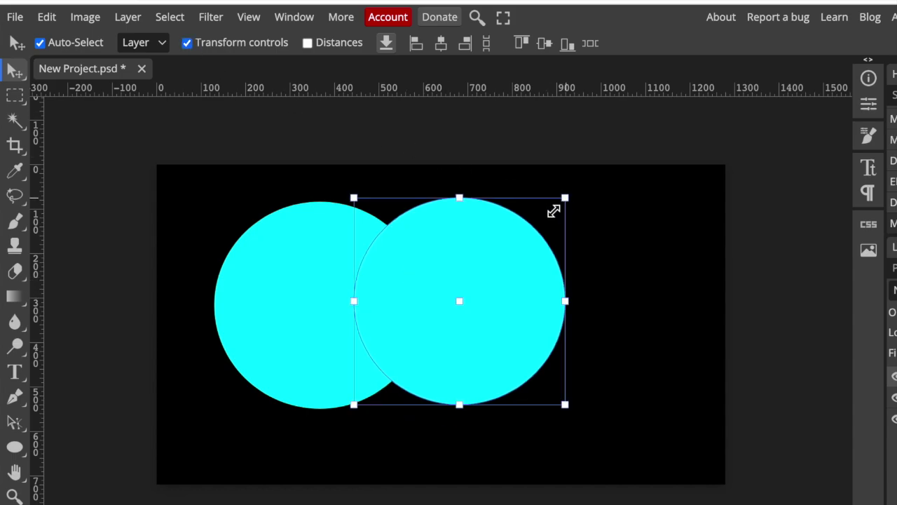
left_click_drag(554, 211, 540, 223)
left_click_drag(473, 290, 394, 288)
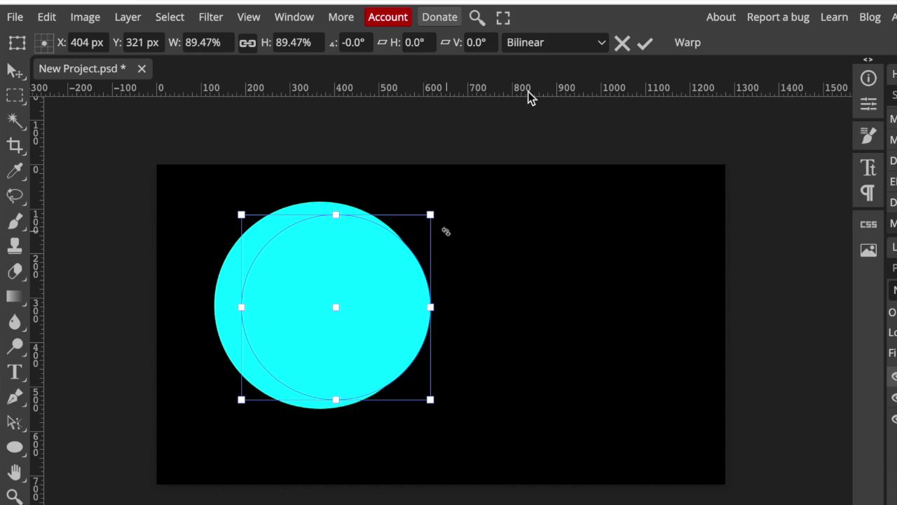
Commit the copy and subtract it from the larger circle to leave a cyan crescent.
key("Return")
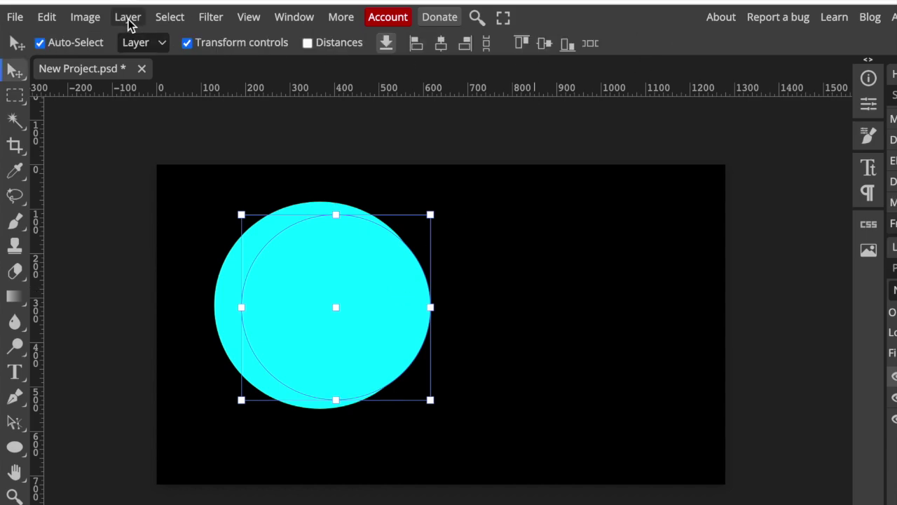
left_click(128, 21)
mouse_move(194, 453)
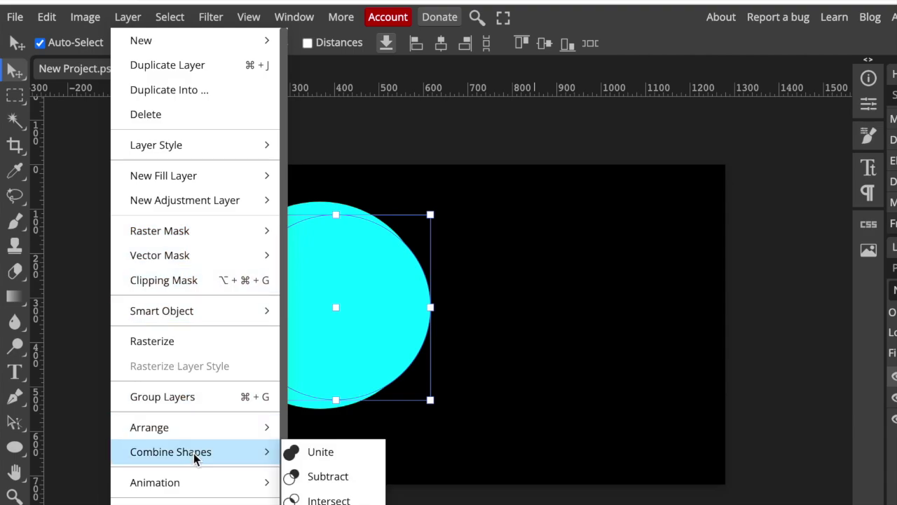
left_click(328, 478)
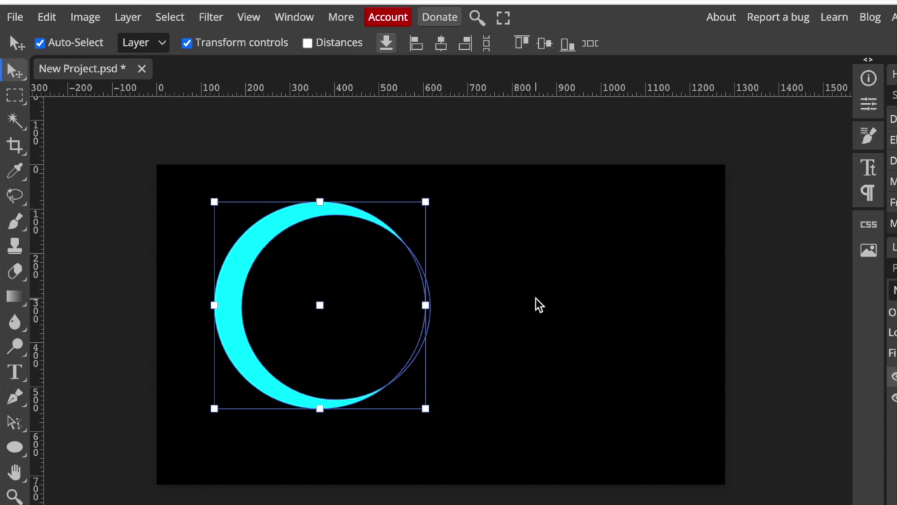
left_click(15, 447)
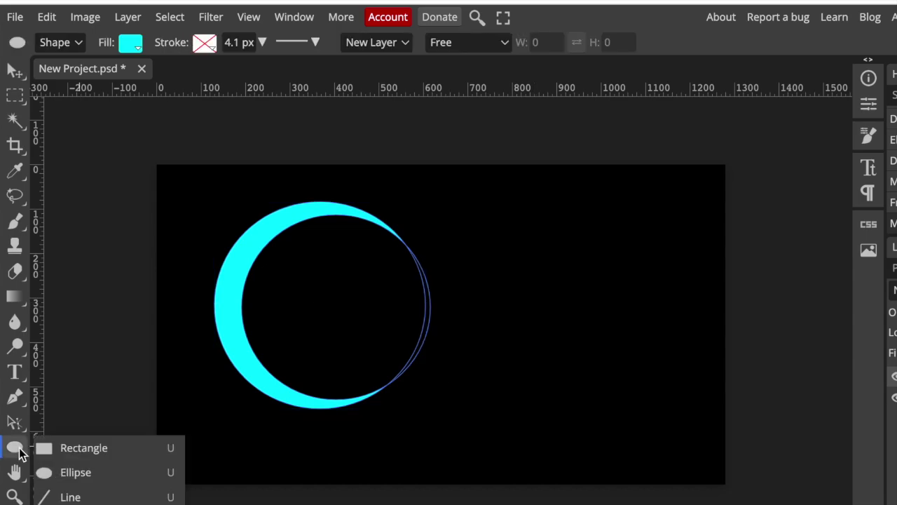
Draw a blue-filled circle to the right of the crescent.
left_click(84, 472)
left_click_drag(492, 279, 648, 411)
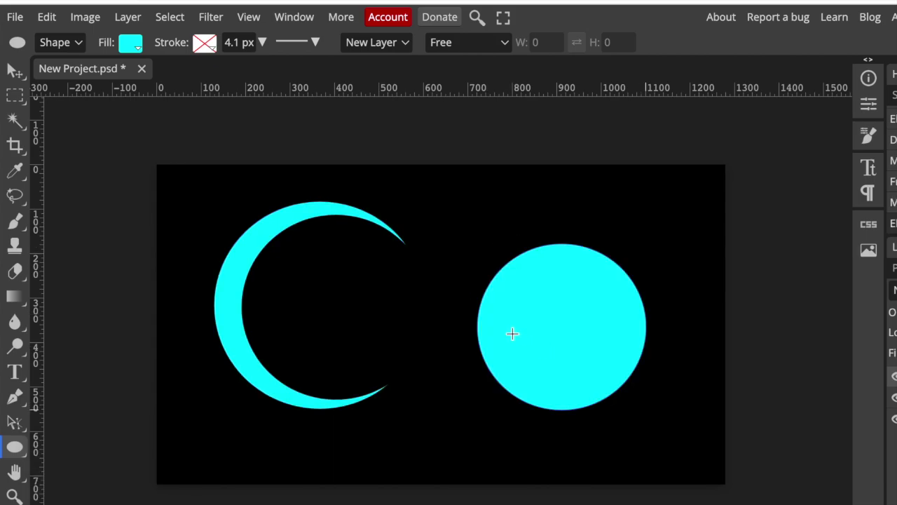
left_click(138, 52)
left_click(152, 132)
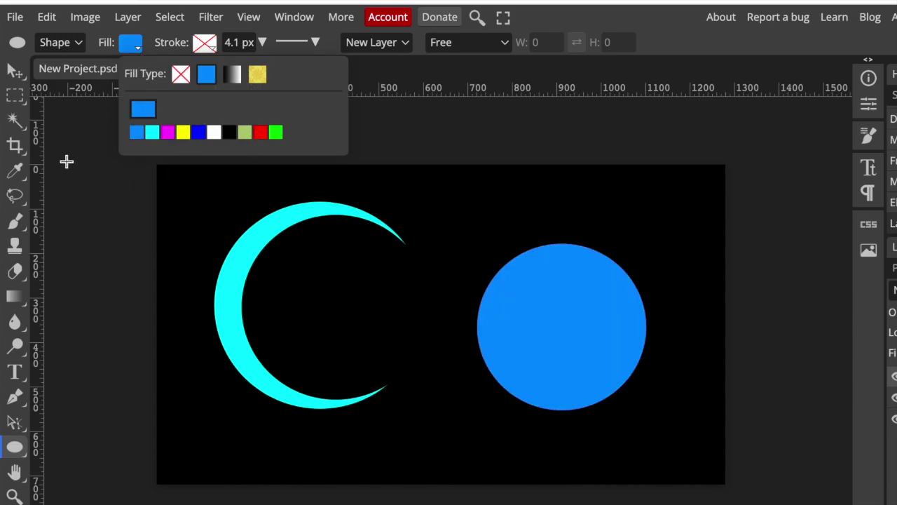
Make a copy of the blue circle scaled to about 91%, overlapping the original.
left_click(14, 70)
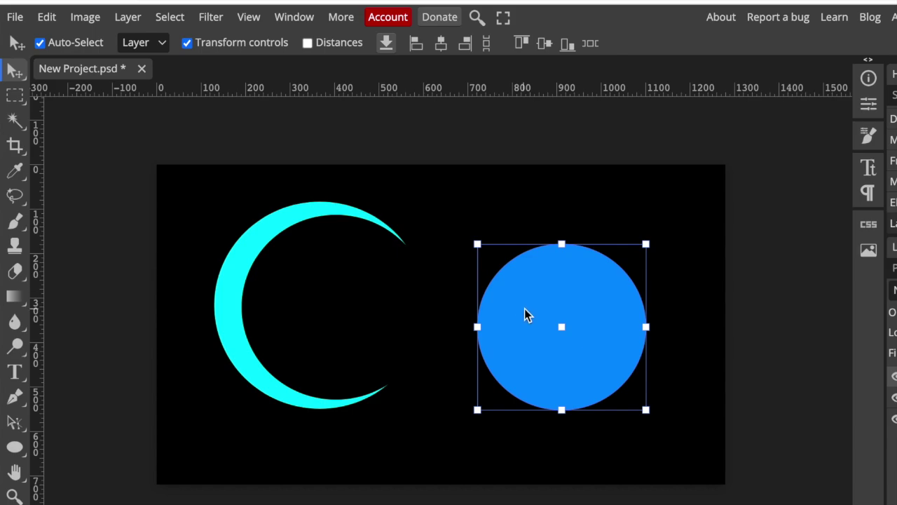
left_click_drag(525, 309, 575, 307)
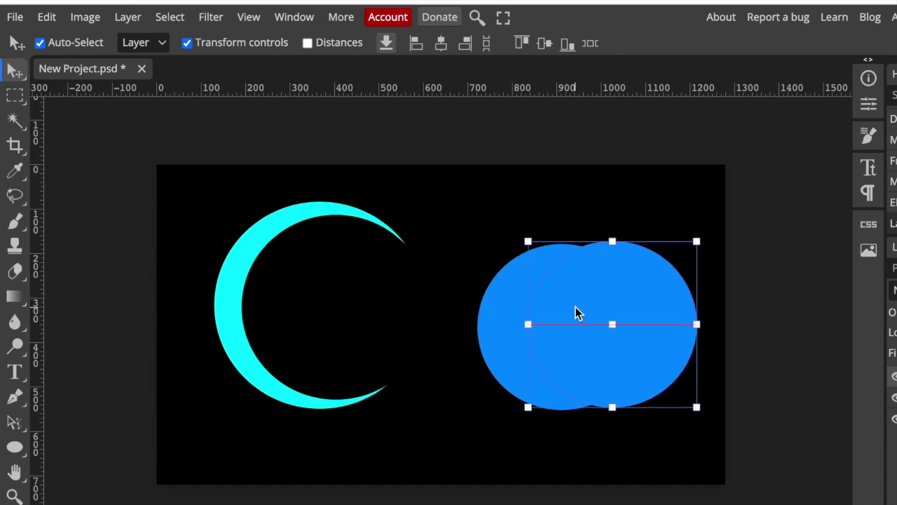
left_click_drag(591, 333, 593, 334)
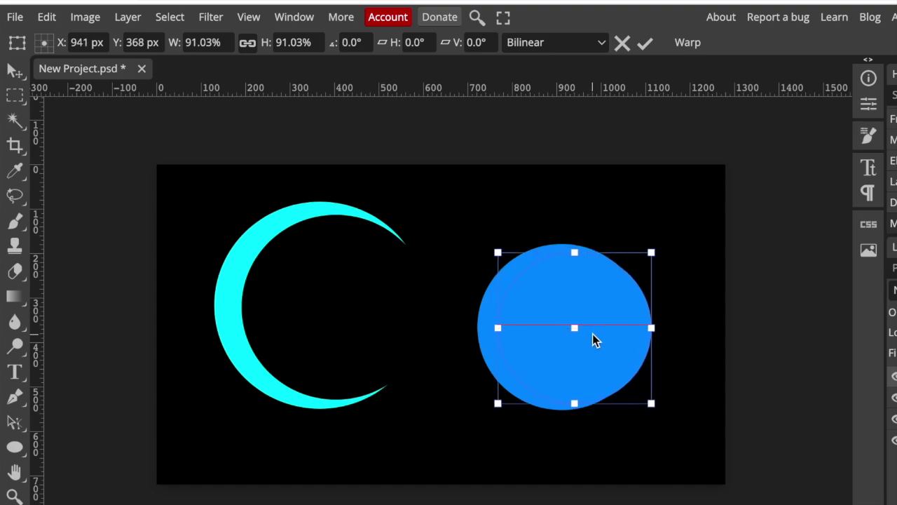
key("Return")
Combine the two overlapping blue circles with Subtract so the top circle cuts a blue crescent.
left_click(129, 18)
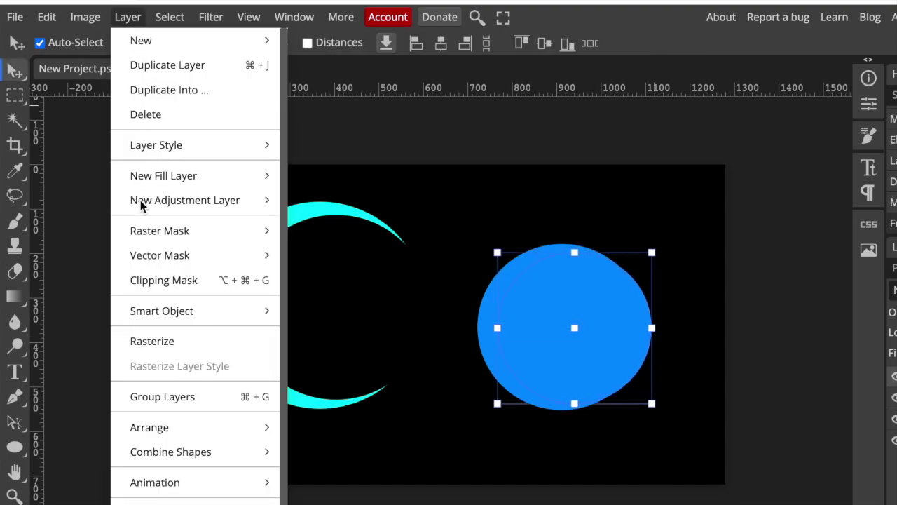
mouse_move(194, 454)
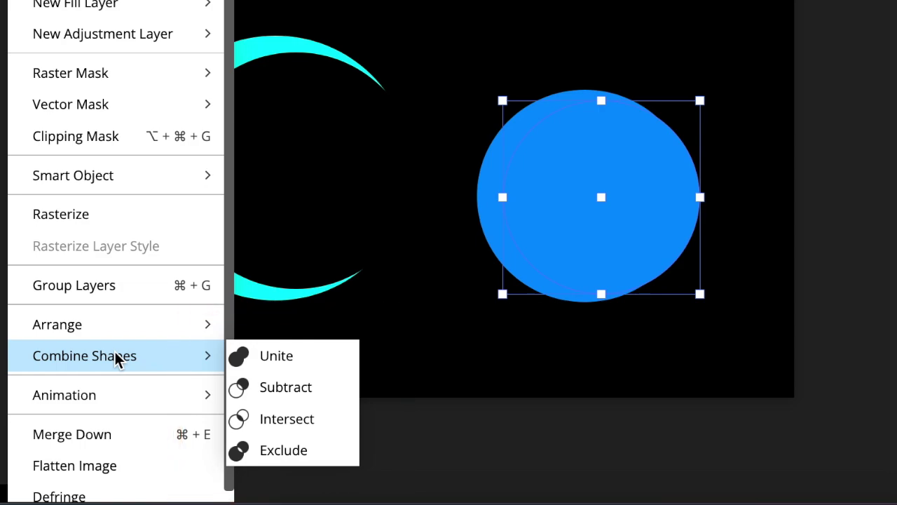
left_click(285, 447)
left_click(764, 247)
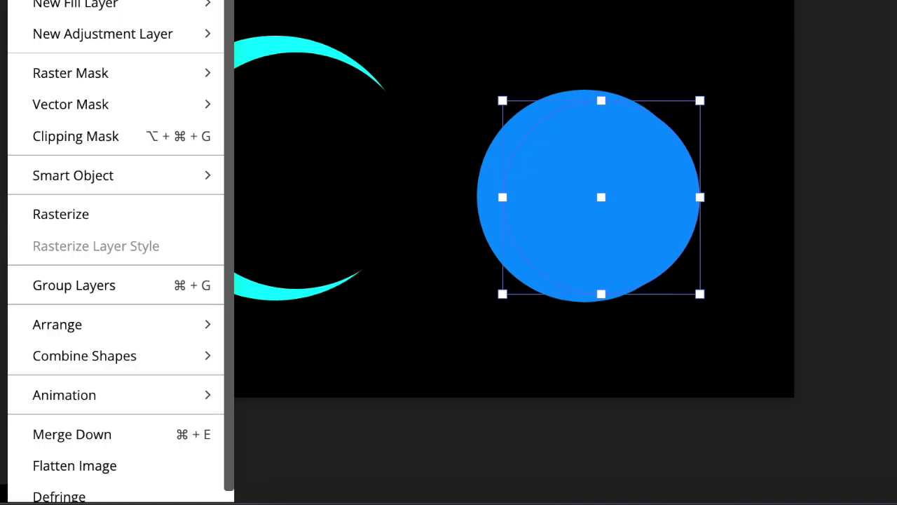
Subtract the top circle to finish the blue crescent and move it inside the cyan crescent.
mouse_move(182, 364)
left_click(293, 388)
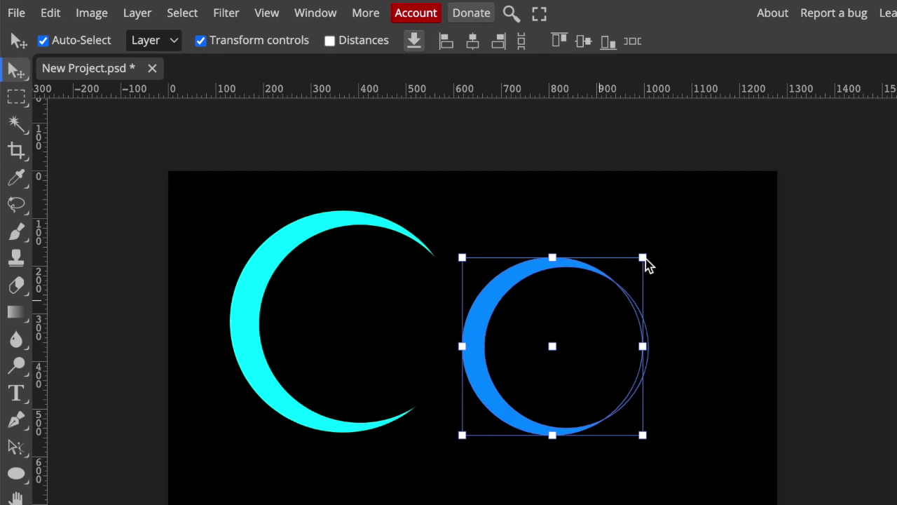
mouse_move(482, 310)
left_mouse_down()
mouse_move(331, 310)
mouse_move(292, 291)
left_mouse_up()
left_click(687, 40)
Draw a new circle on the right with a pure blue fill.
key("u")
mouse_move(533, 259)
left_mouse_down()
mouse_move(537, 293)
mouse_move(642, 381)
left_mouse_up()
left_click(138, 41)
left_click(145, 134)
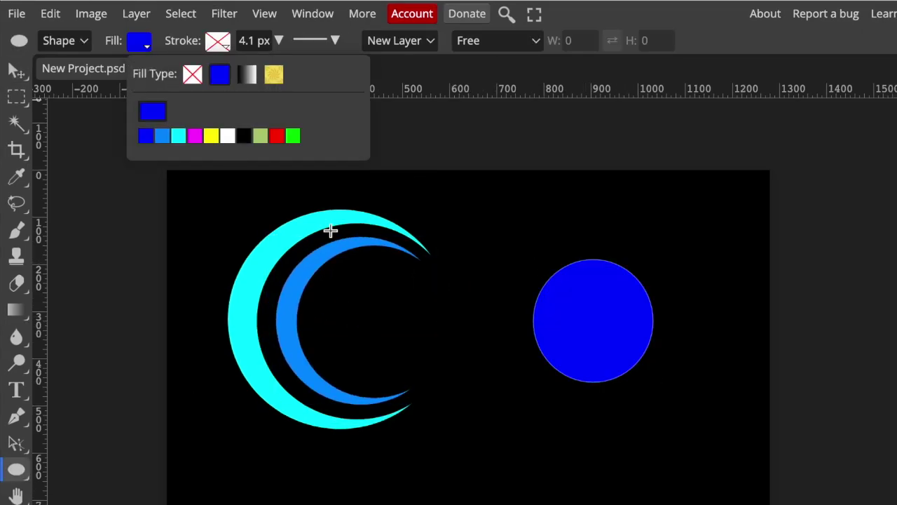
Duplicate the blue circle and shrink the copy to about 69%, positioned over the original.
key("v")
left_click_drag(574, 363, 627, 361)
left_click_drag(701, 257, 682, 278)
left_click_drag(663, 329, 633, 340)
left_click_drag(660, 272, 643, 290)
left_click_drag(627, 344, 632, 337)
Subtract the small circle to make a dark blue crescent, then resize and move it inside the others.
left_click(132, 14)
mouse_move(211, 475)
left_click(312, 500)
left_click_drag(651, 265, 643, 274)
left_click_drag(603, 324, 405, 329)
left_click(684, 41)
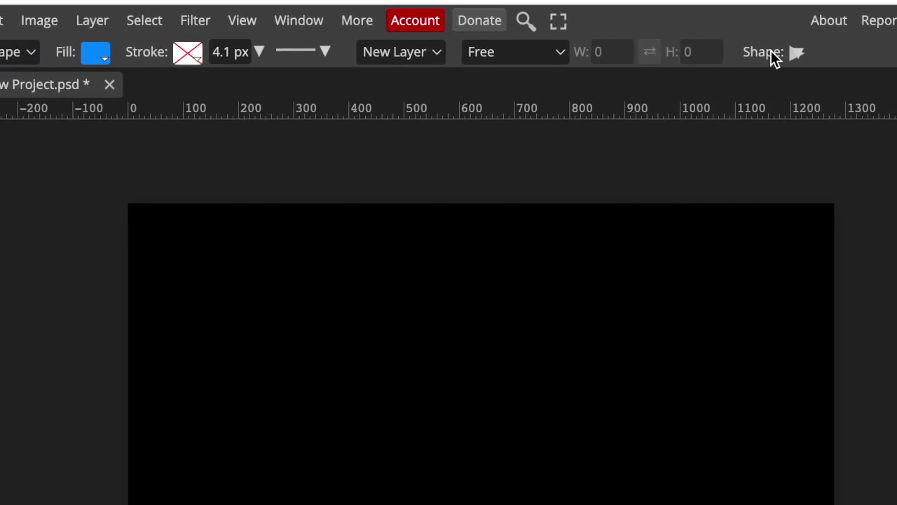
Pick the teardrop from the preset shape library after searching 'tear', and draw one on the canvas.
left_click(796, 52)
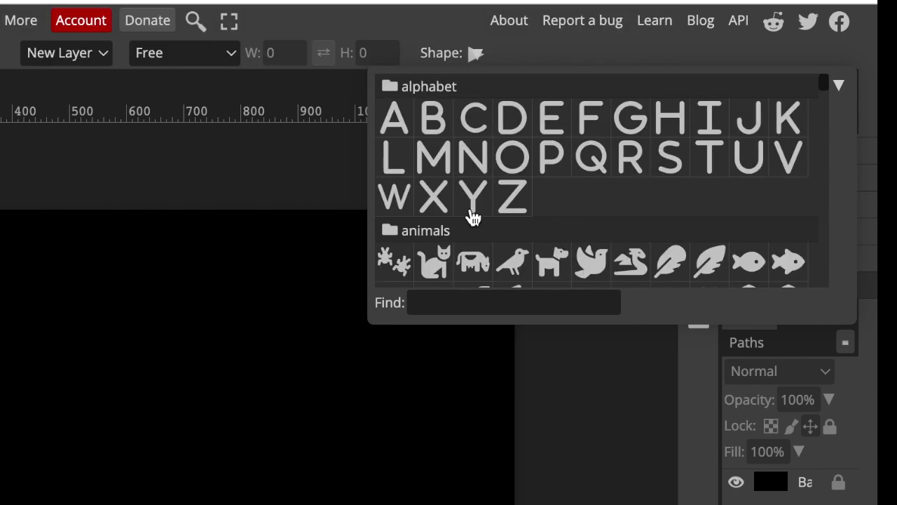
scroll(473, 217, "down", 10)
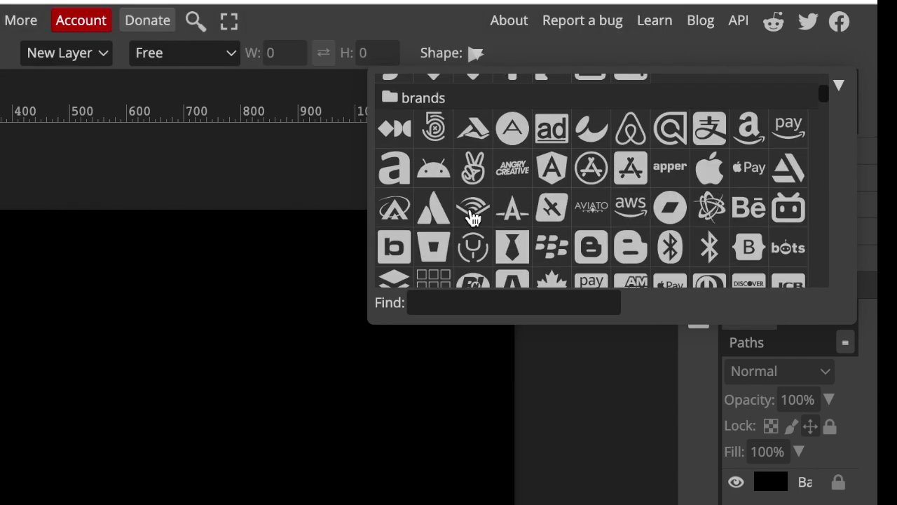
left_click(464, 302)
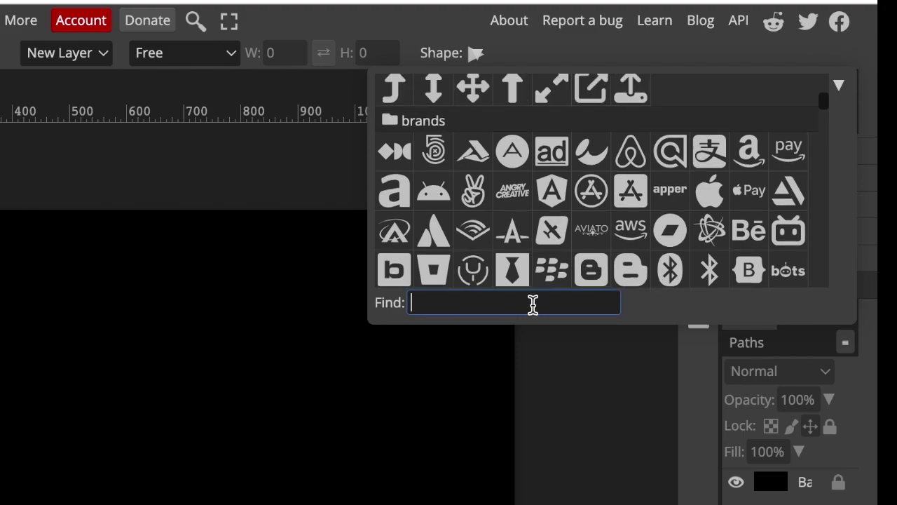
type("tear")
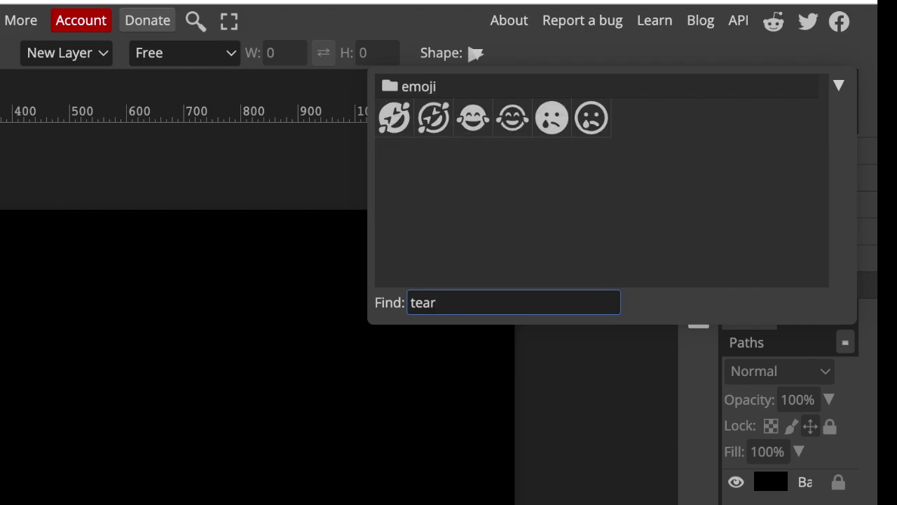
key("BackSpace")
key("BackSpace")
key("BackSpace")
scroll(641, 246, "down", 12)
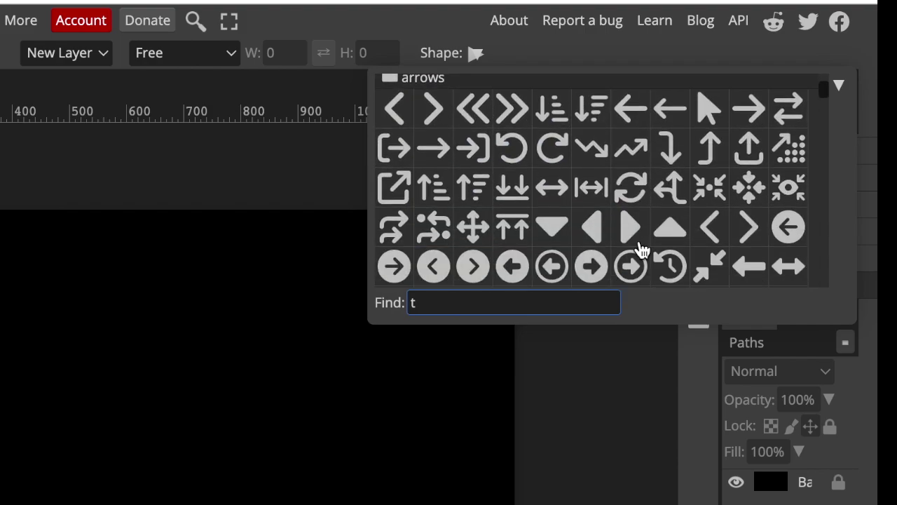
scroll(641, 246, "down", 15)
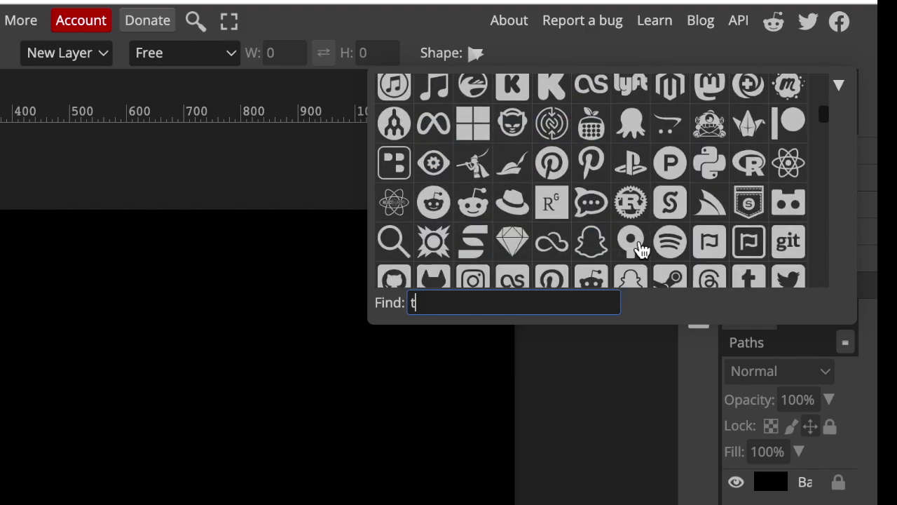
scroll(639, 247, "down", 15)
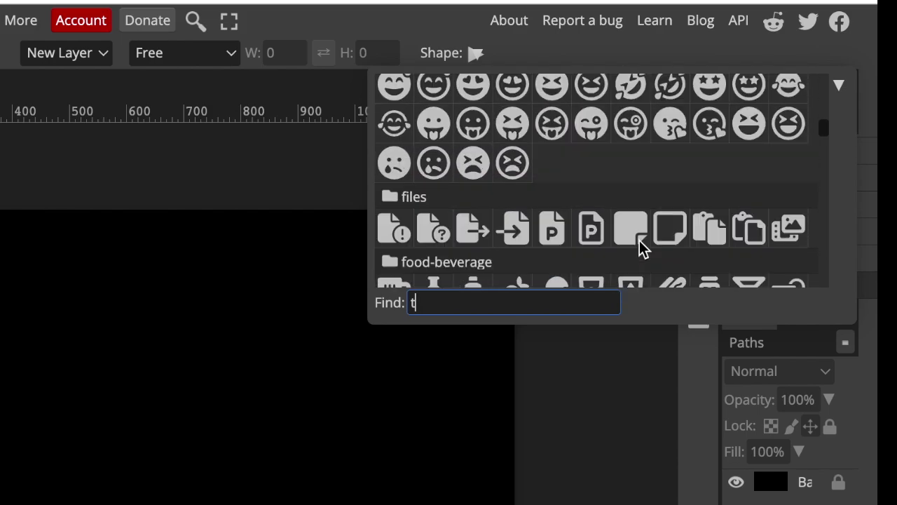
scroll(641, 247, "down", 15)
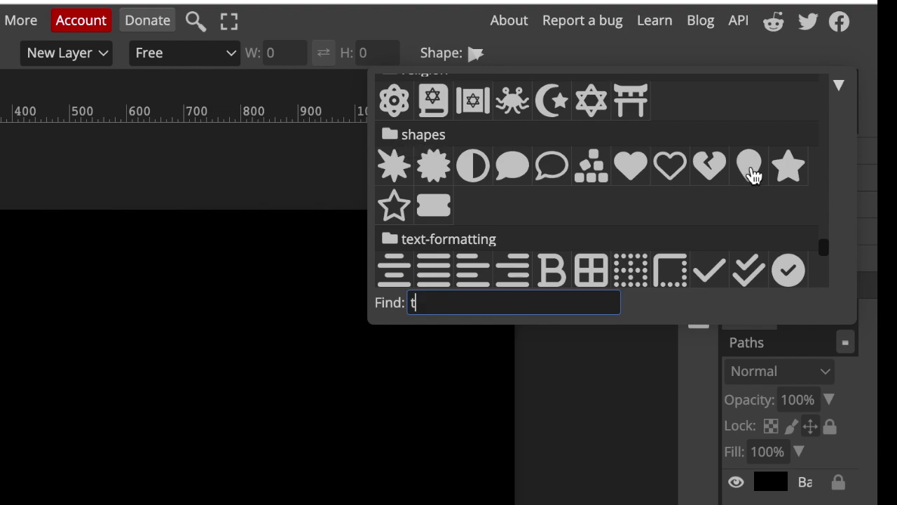
left_click(751, 171)
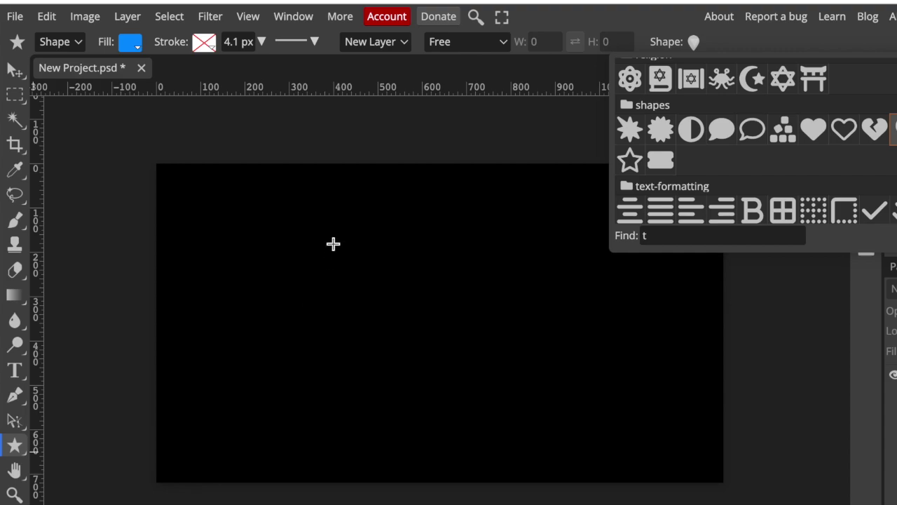
left_click_drag(333, 243, 433, 390)
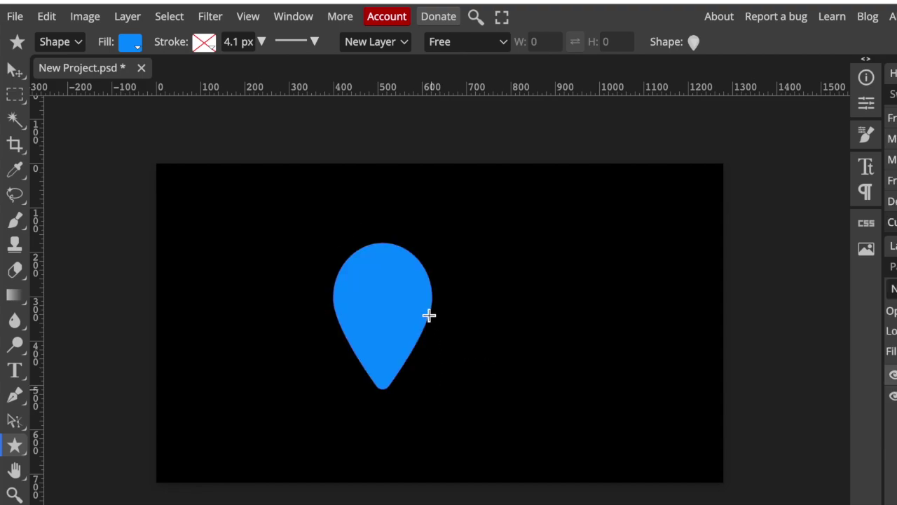
Undo the blue teardrop and bring up the fill options for new shapes.
key("ctrl+z")
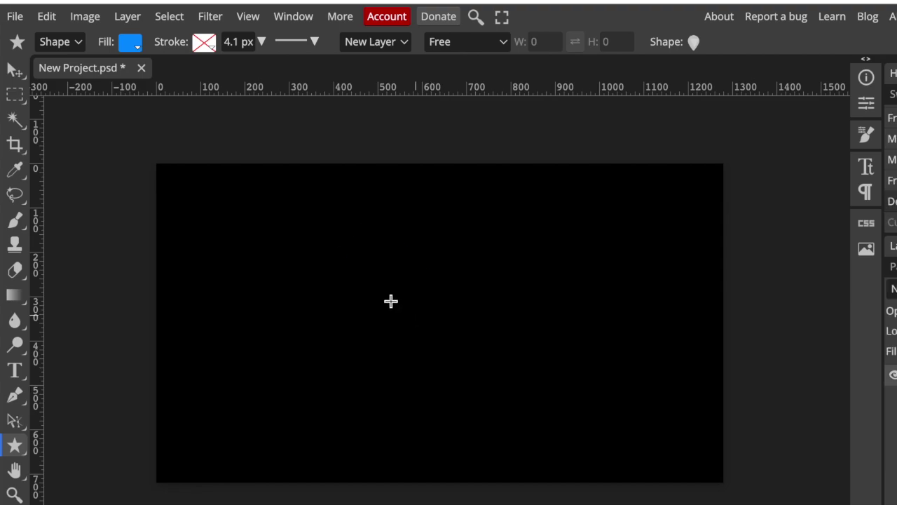
left_click(134, 46)
Set no fill and a solid magenta stroke, then draw a teardrop outline mid-canvas.
left_click(181, 76)
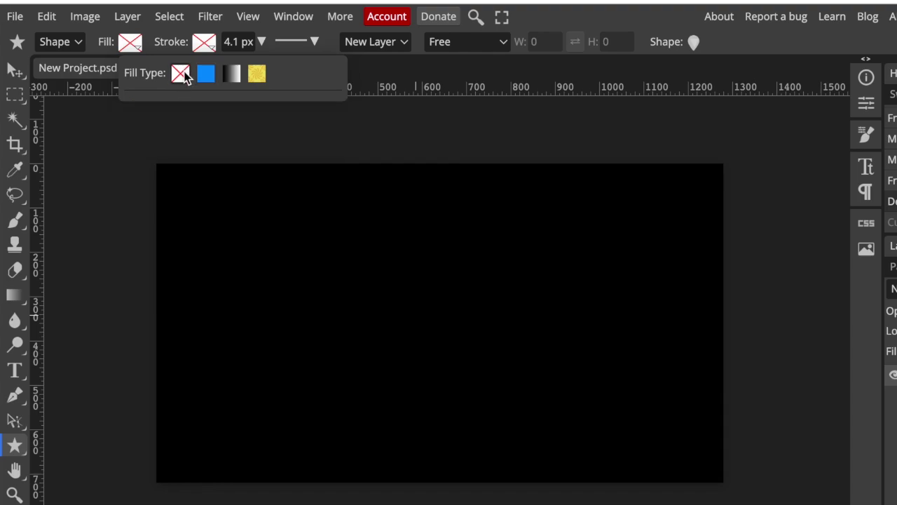
left_click(204, 43)
left_click(279, 74)
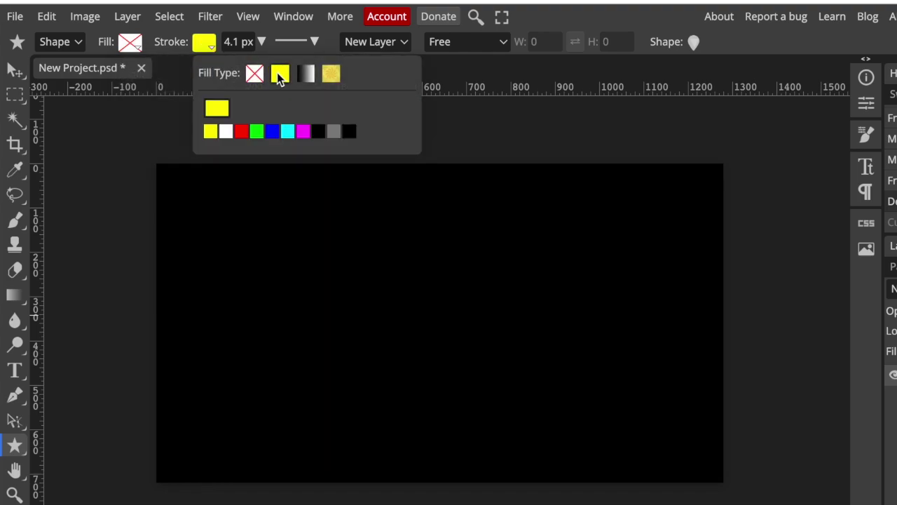
left_click(305, 132)
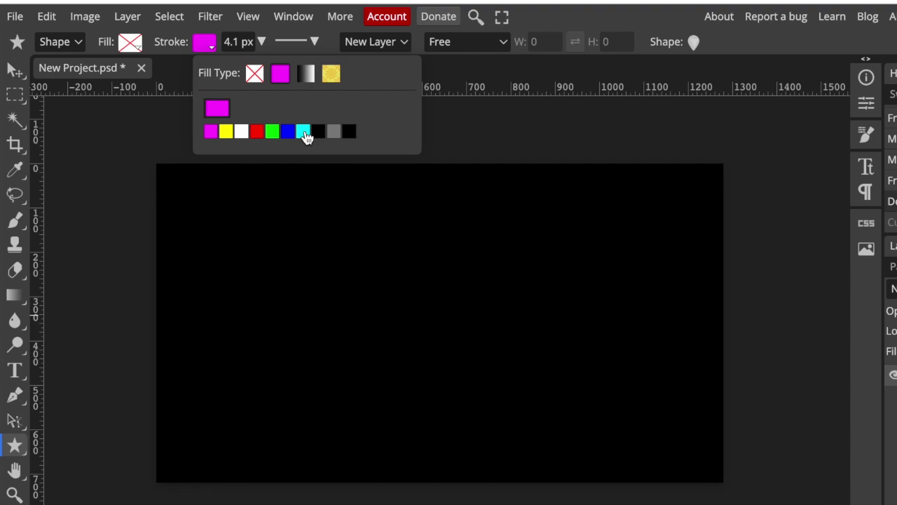
left_click(397, 253)
left_click_drag(396, 252, 465, 420)
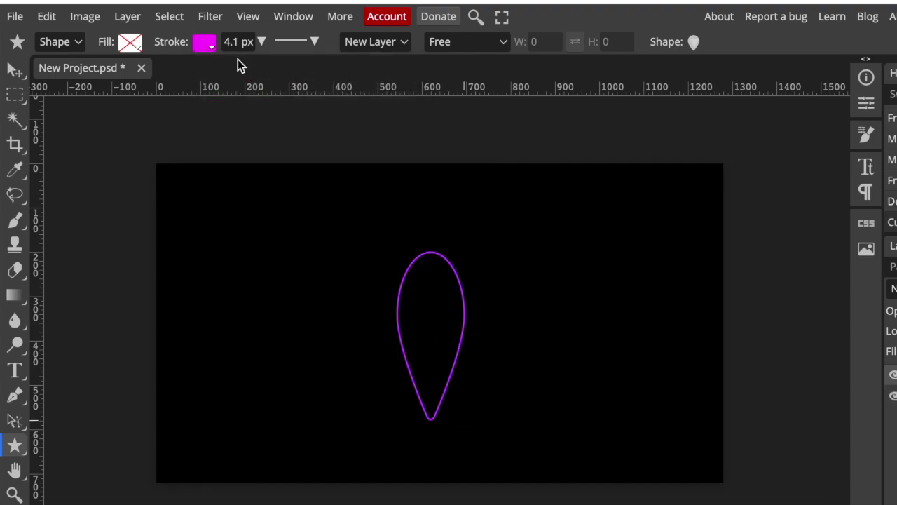
left_click(15, 69)
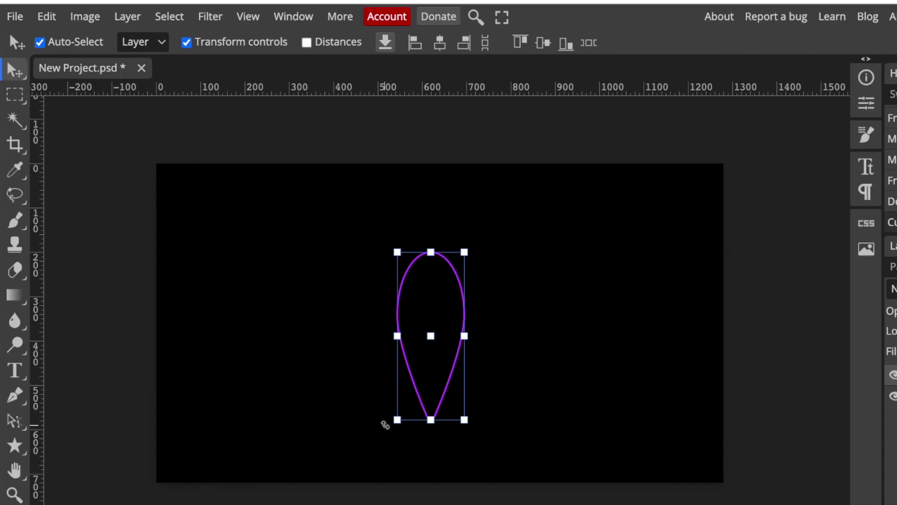
Rotate the teardrop point-up, hide transform controls, and place a duplicate to its right.
left_click_drag(390, 428, 471, 244)
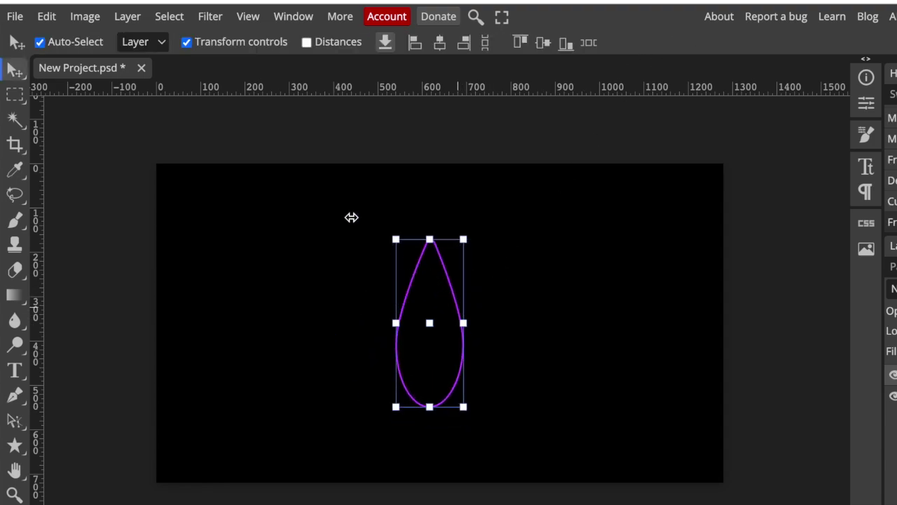
left_click(188, 42)
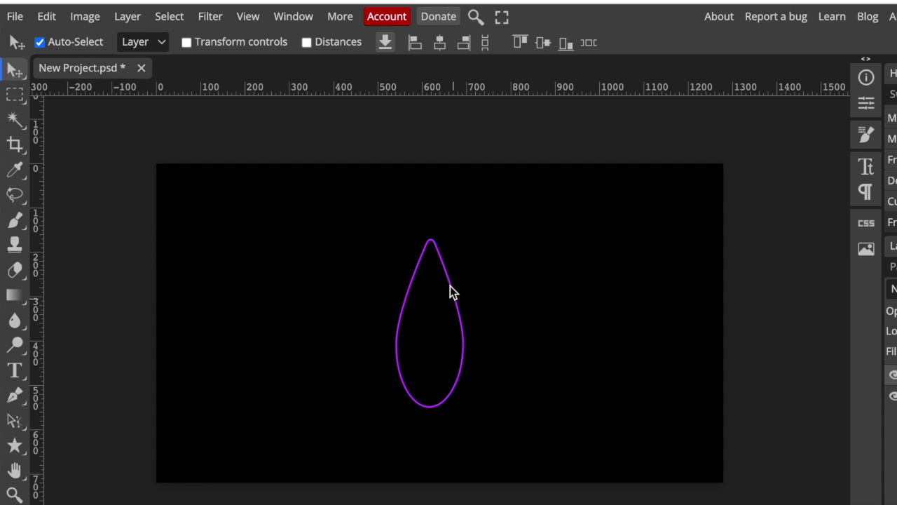
key("ctrl+j")
left_click_drag(451, 286, 539, 290)
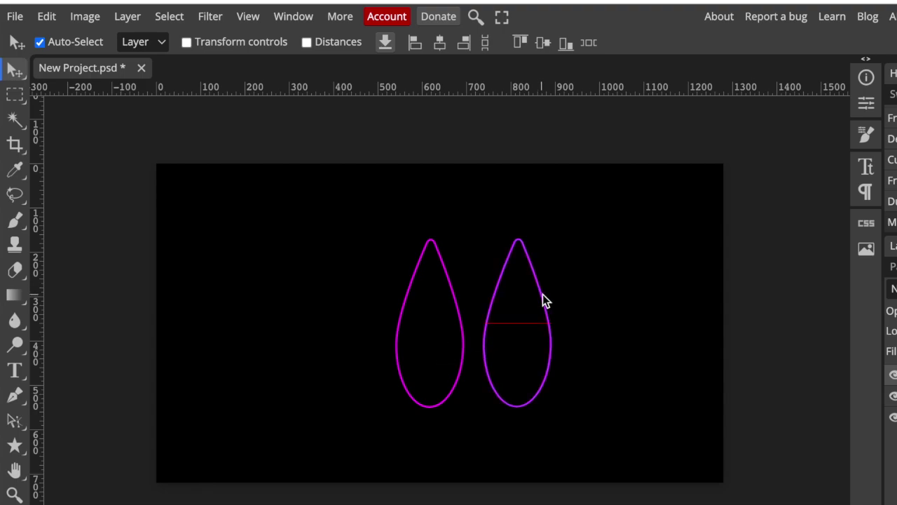
Build the left petals: one turned sideways, one rotated about 24°, and a copy rotated 29°.
left_click(187, 42)
left_click_drag(573, 226, 377, 425)
key("Return")
left_click_drag(368, 377, 368, 331)
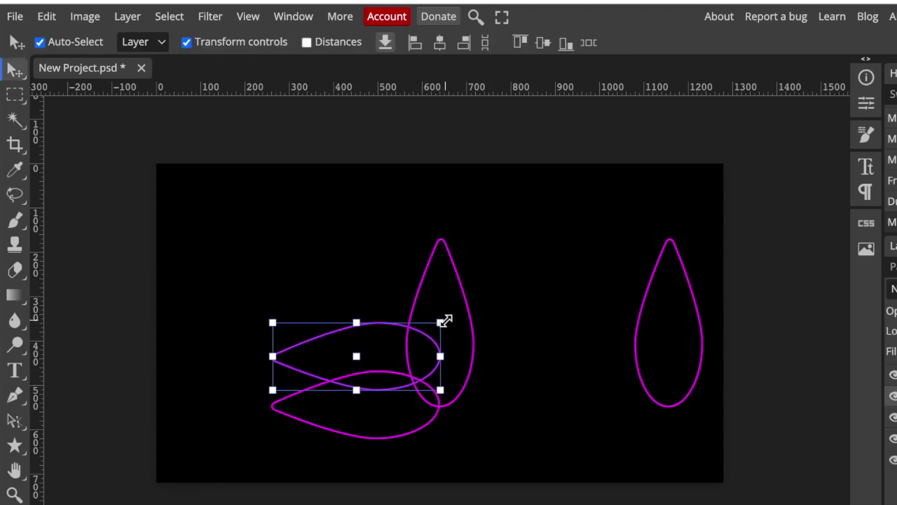
left_click_drag(446, 321, 433, 379)
key("Return")
key("ctrl+shift+alt+t")
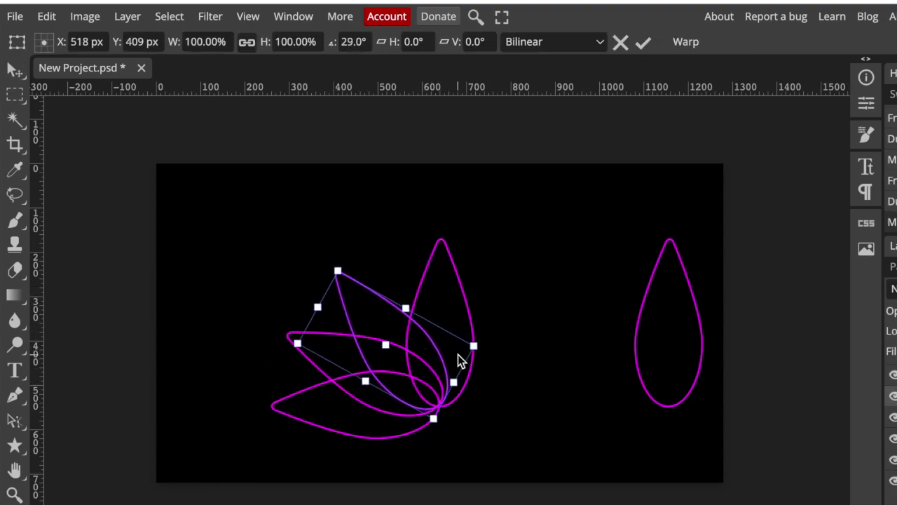
left_click(643, 42)
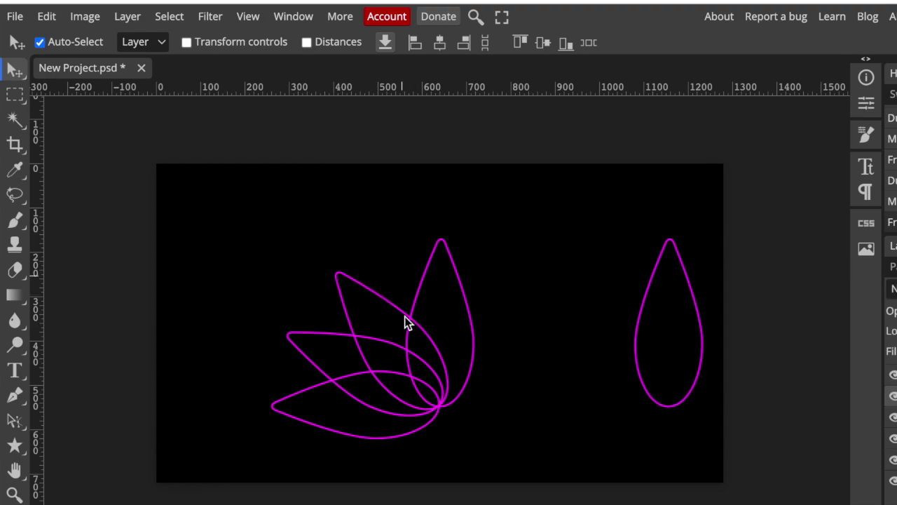
Move the right teardrop onto the cluster at -16°, then add a copy rotated 15.1° rightward.
left_click(666, 411)
left_click_drag(639, 315, 358, 242)
key("ctrl+t")
key("Return")
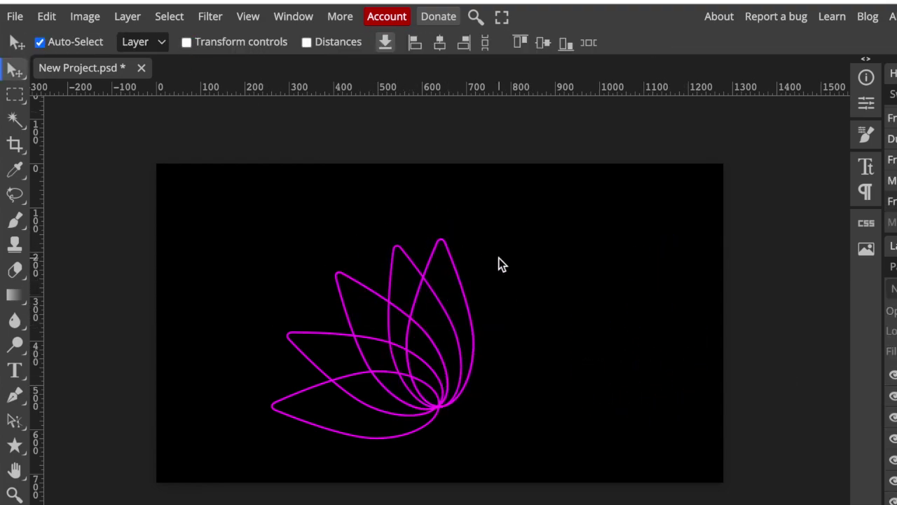
key("ctrl+j")
key("ctrl+t")
left_click_drag(511, 262, 487, 428)
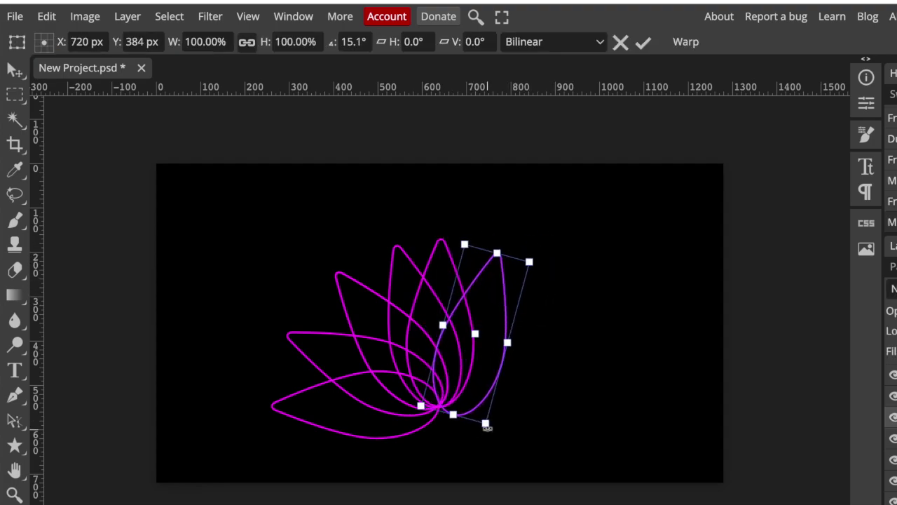
key("Return")
Tilt that petal to about 21.8° and shift it right, then add a lower right petal copy.
left_click_drag(541, 254, 548, 301)
key("Return")
left_click_drag(524, 341, 591, 330)
key("ctrl+t")
key("Return")
key("ctrl+j")
left_click_drag(566, 358, 578, 371)
key("ctrl+t")
left_click_drag(613, 333, 617, 375)
key("Return")
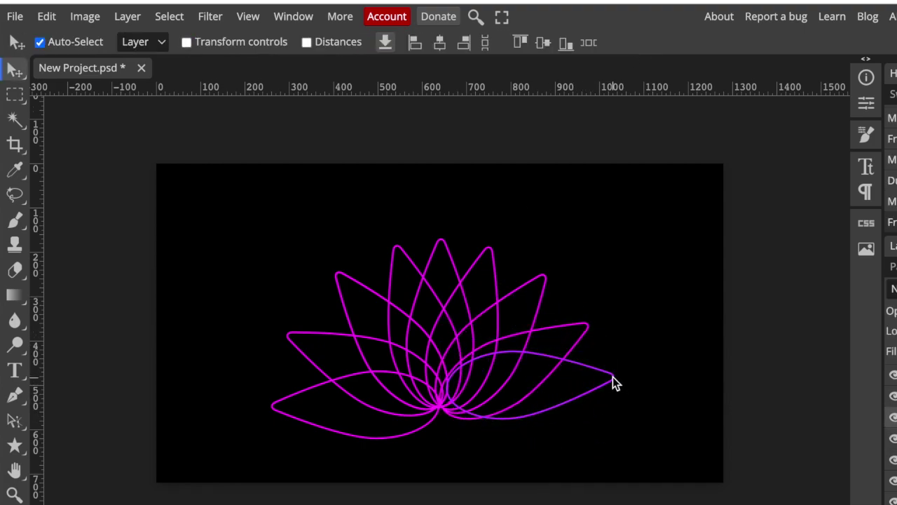